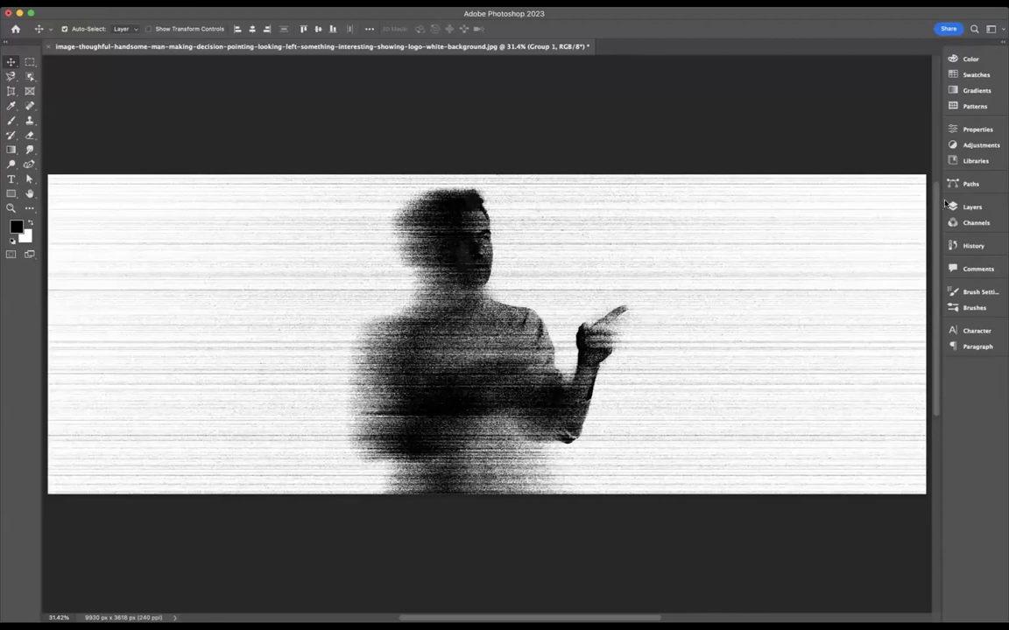
Delete the Group 1 and Group 1 copy groups
click(952, 210)
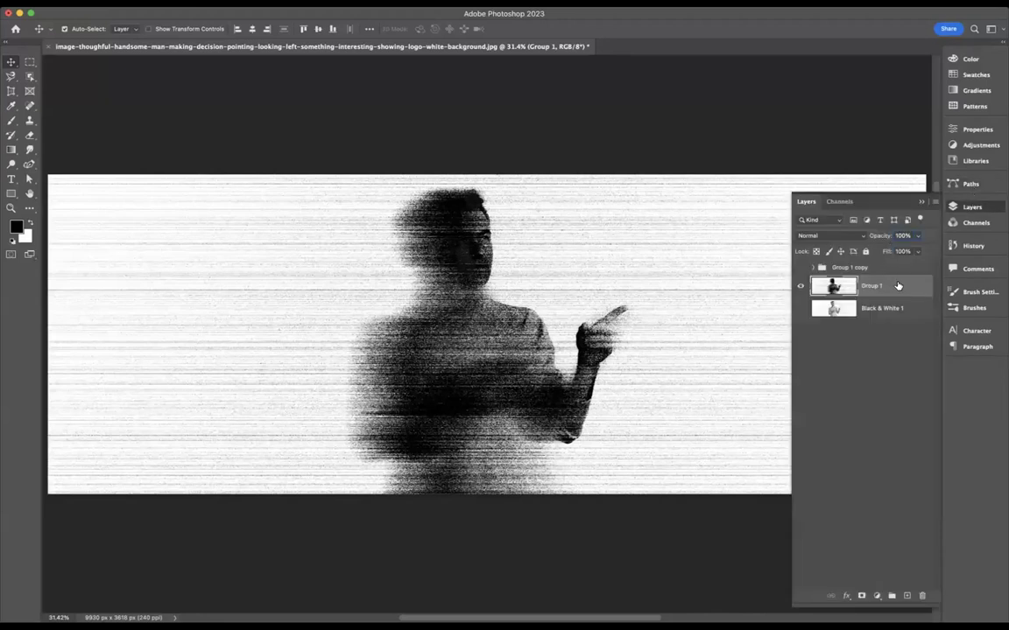
key(Delete)
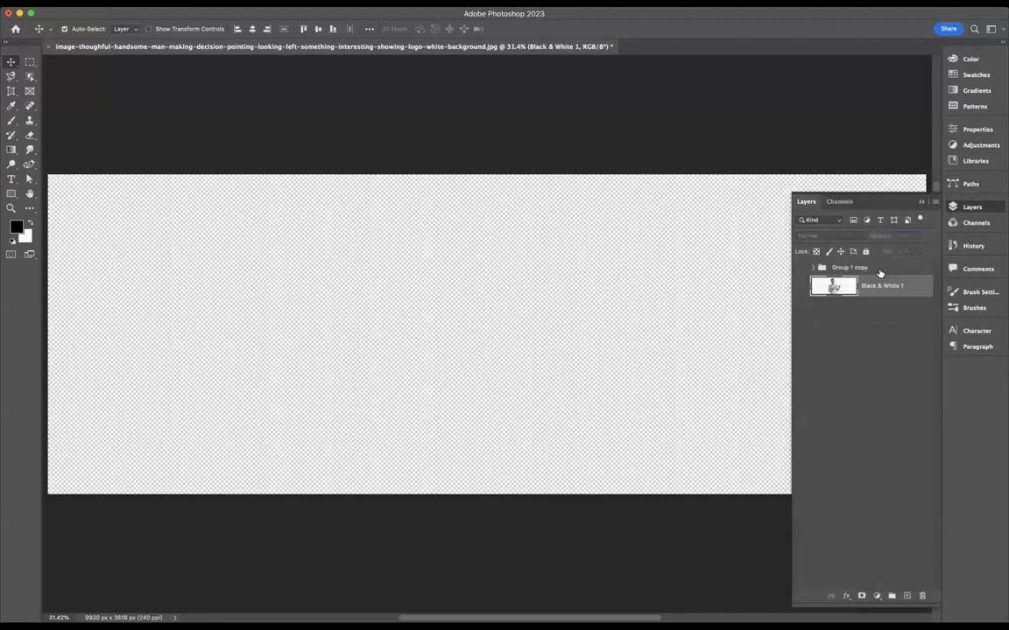
key(Delete)
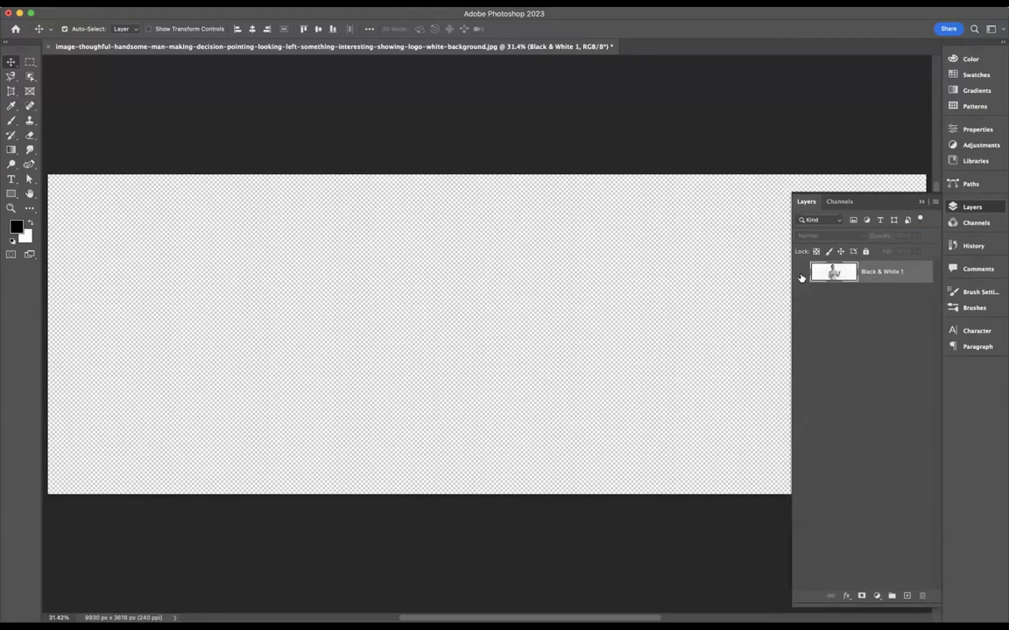
Show Black & White 1, convert it to a smart object, duplicate it, and hide the top copy
click(799, 272)
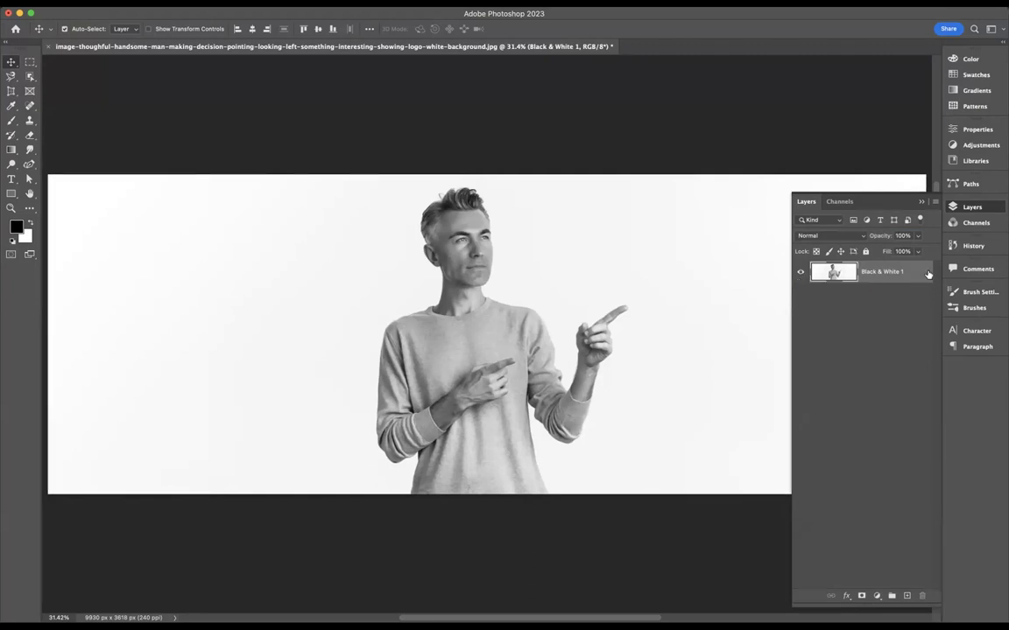
right_click(822, 245)
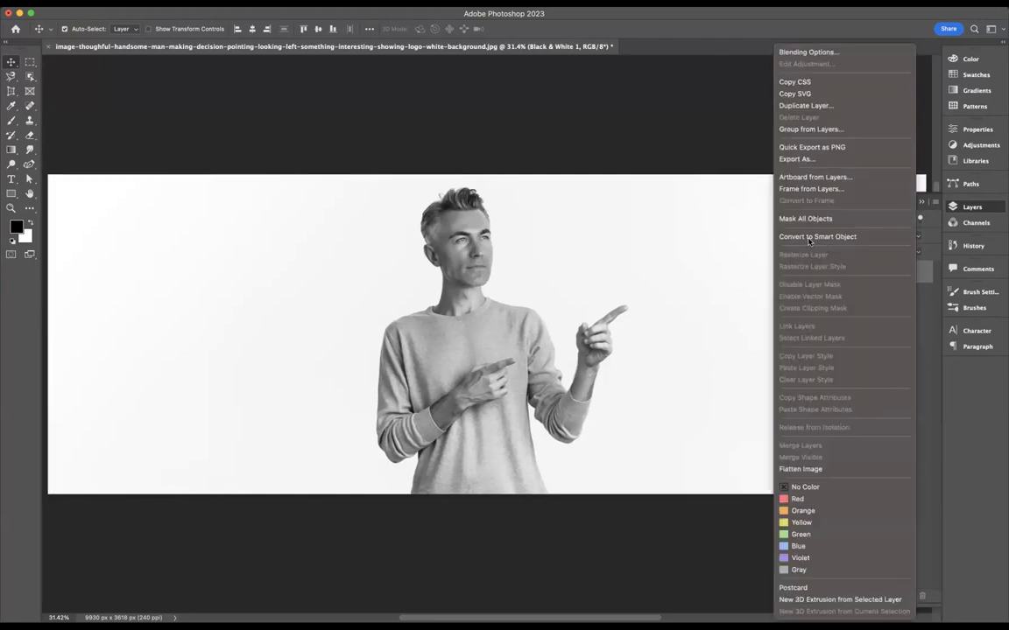
click(810, 234)
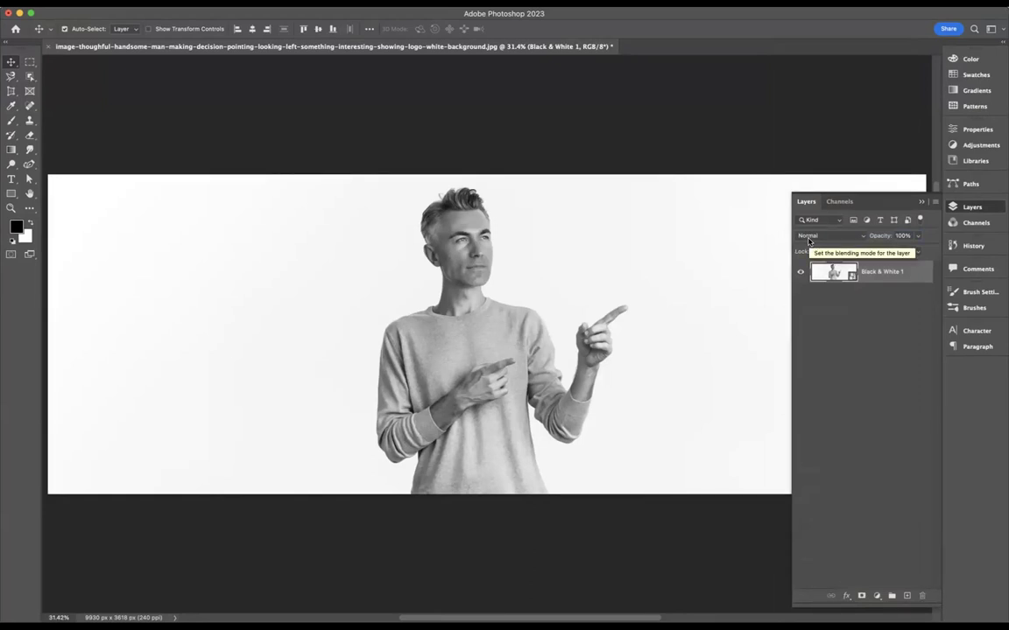
key(super+j)
key(super+j)
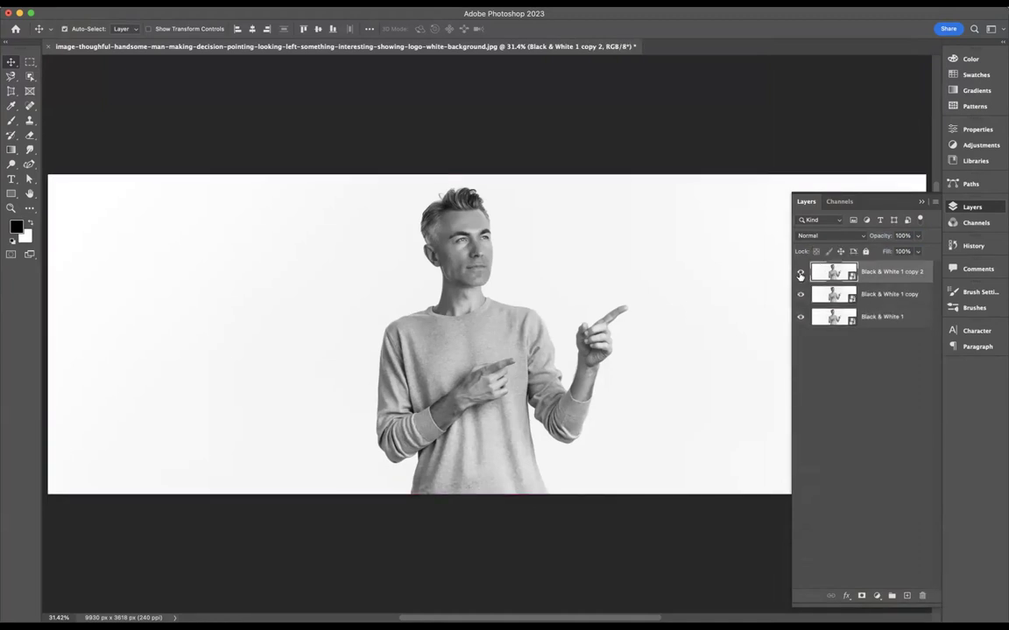
click(800, 274)
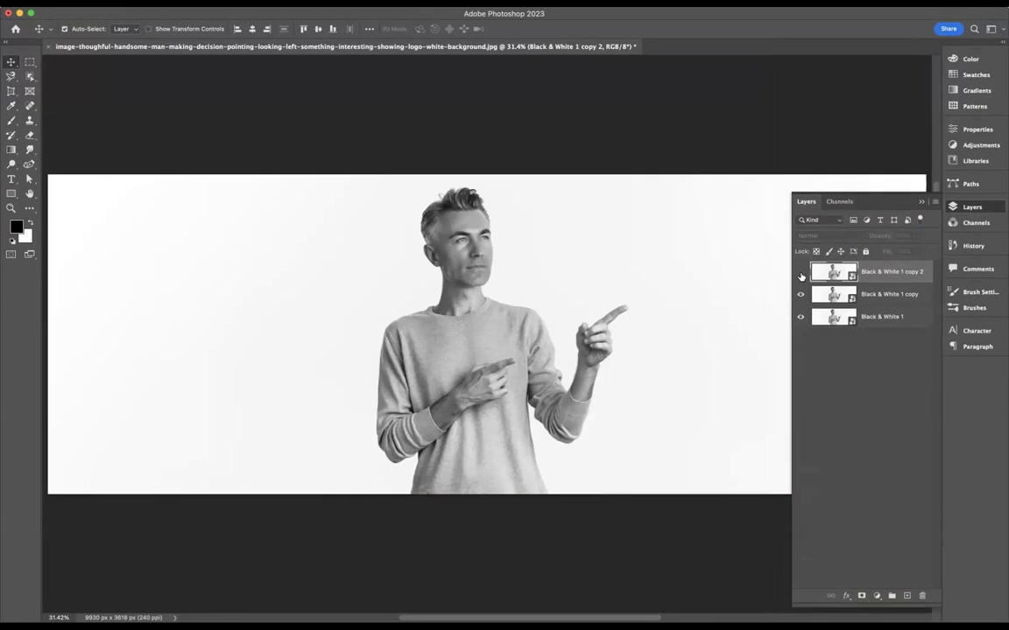
click(893, 296)
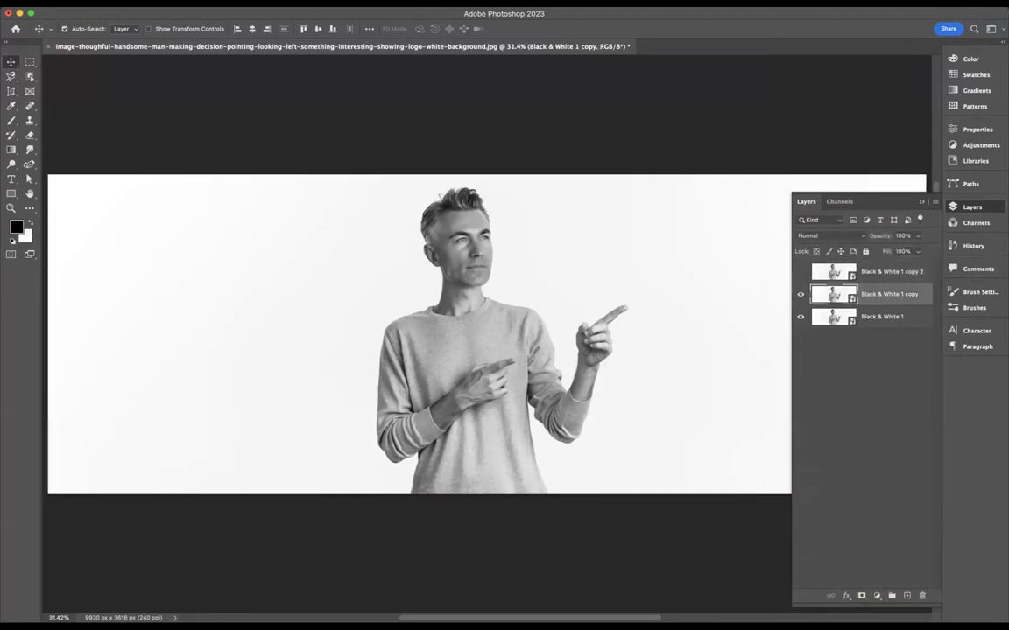
Apply a Motion Blur at angle 0 with 500-pixel distance to the Black & White 1 copy
click(263, 0)
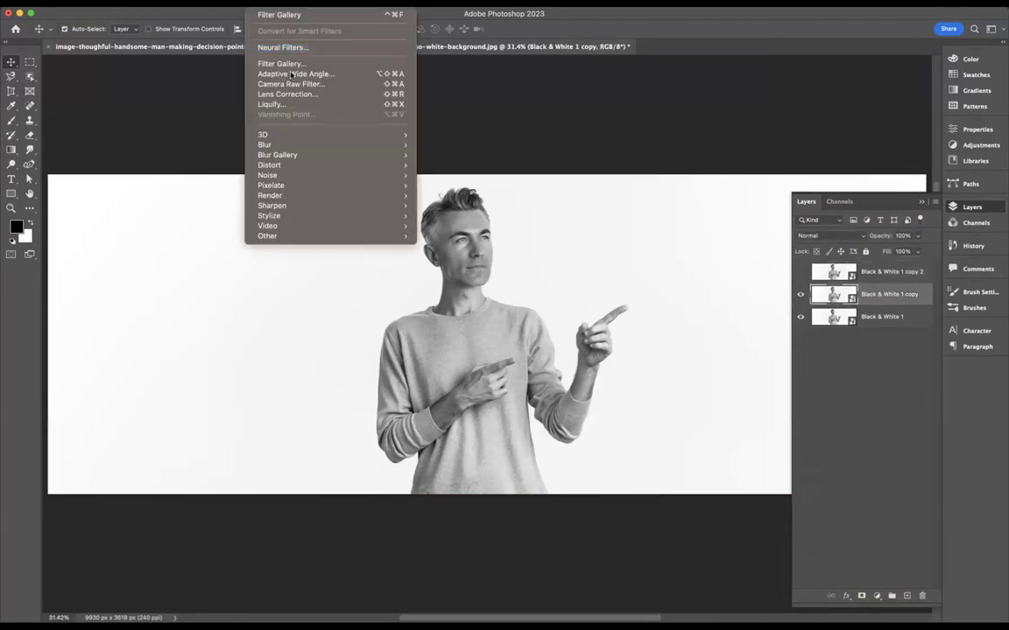
mouse_move(298, 146)
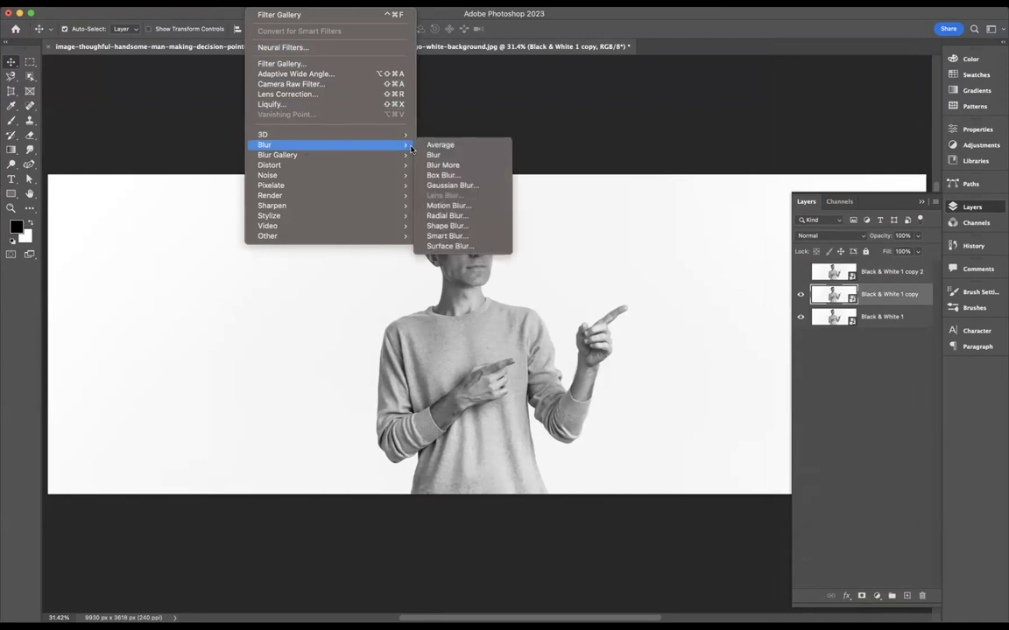
click(458, 206)
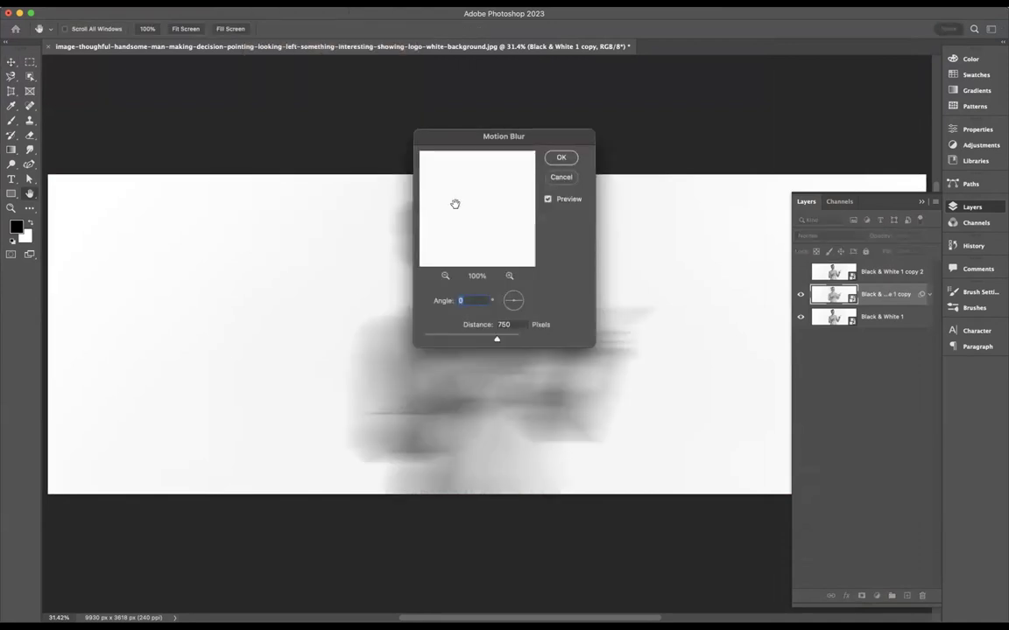
click(506, 324)
text(500)
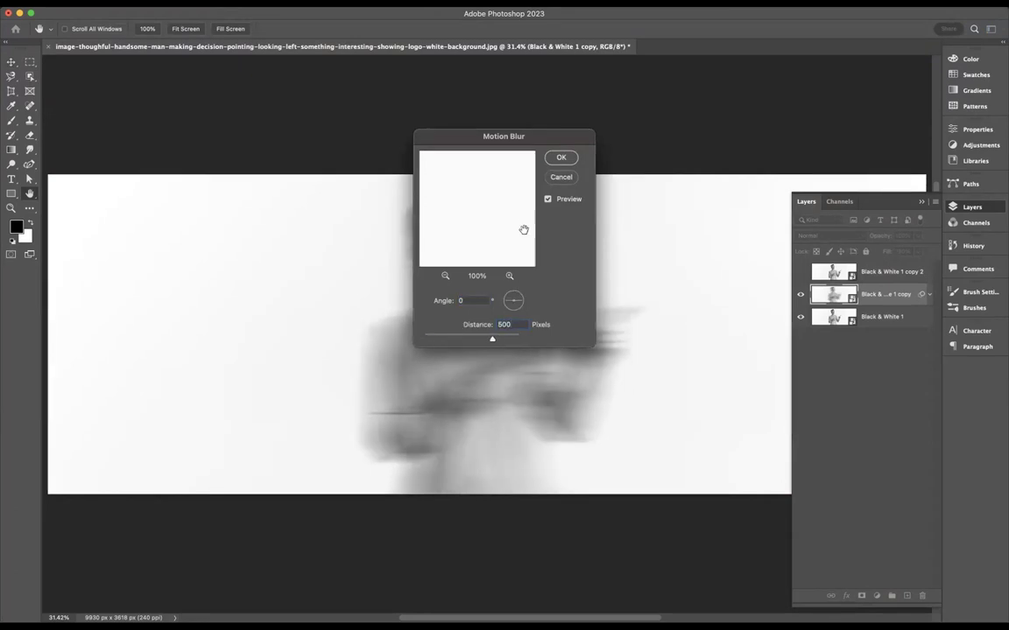
click(562, 157)
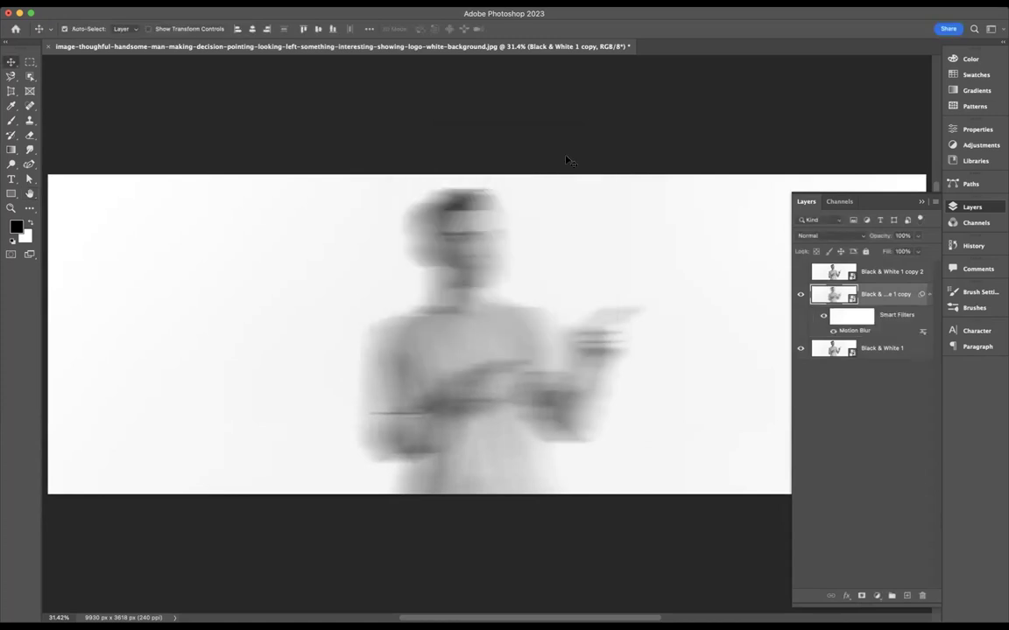
Add a layer mask to the blurred copy and brush black over the face and arm
click(862, 596)
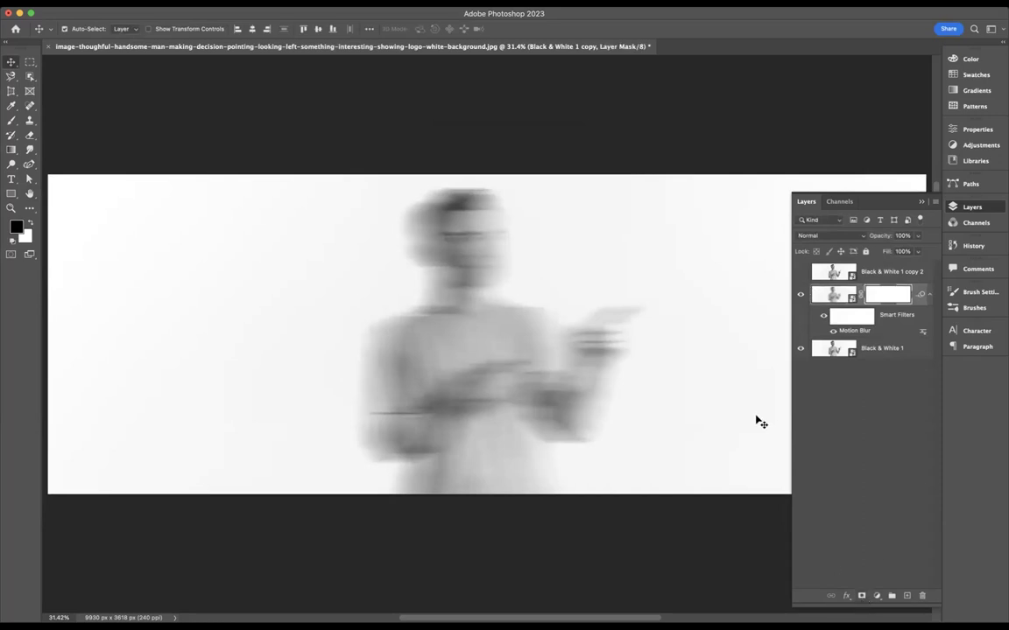
key(b)
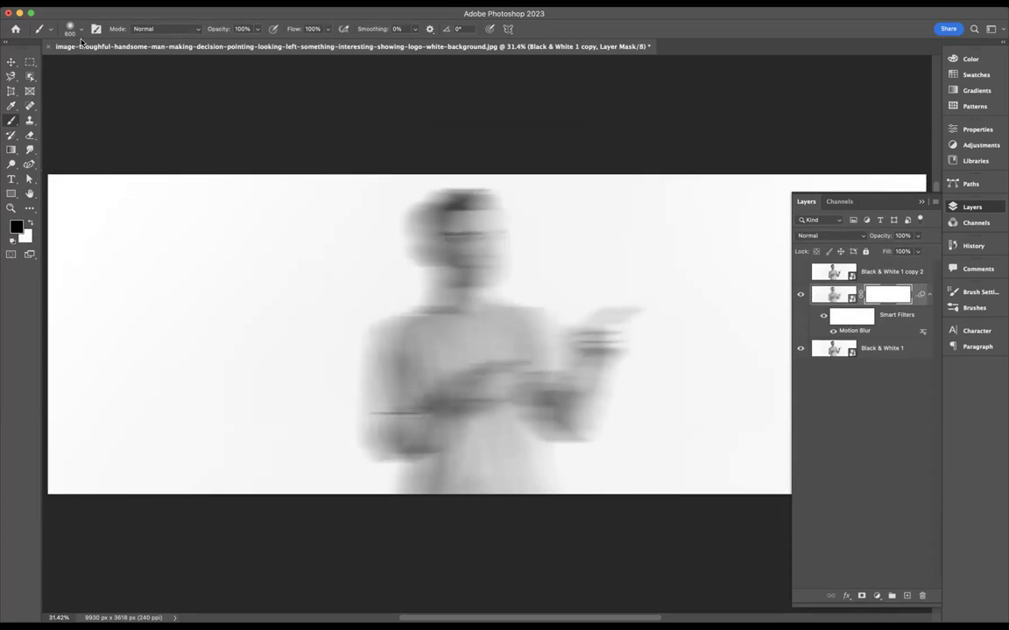
mouse_move(429, 184)
mouse_down()
mouse_move(500, 198)
mouse_move(507, 229)
mouse_move(496, 266)
mouse_move(514, 293)
mouse_move(545, 303)
mouse_move(551, 328)
mouse_move(654, 315)
mouse_move(628, 351)
mouse_move(623, 390)
mouse_move(557, 468)
mouse_up()
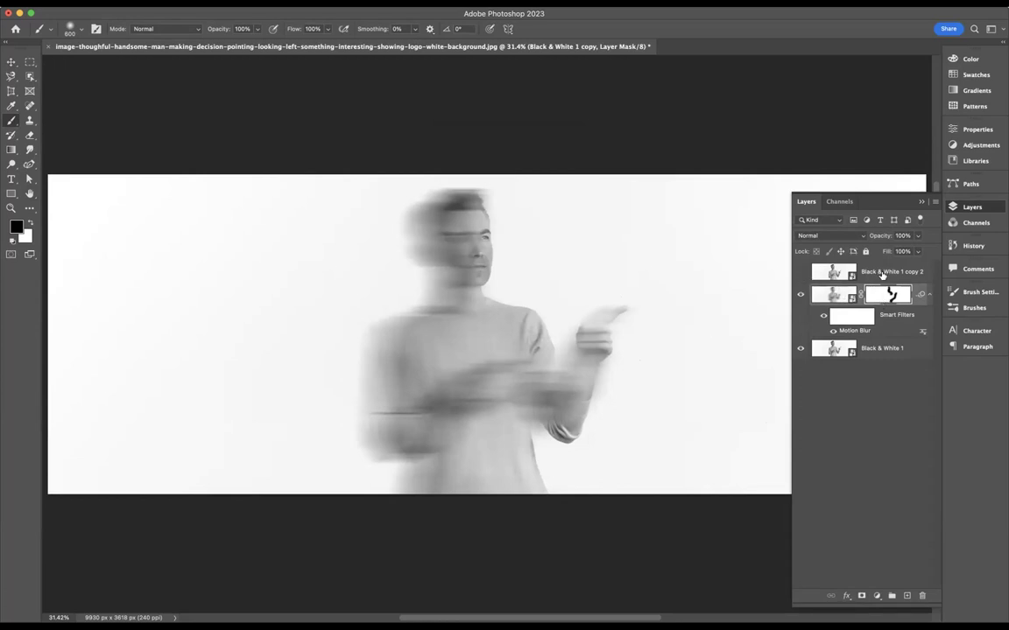
click(882, 274)
Show Black & White 1 copy 2 and give it a 750-pixel, angle 0 Motion Blur
click(800, 271)
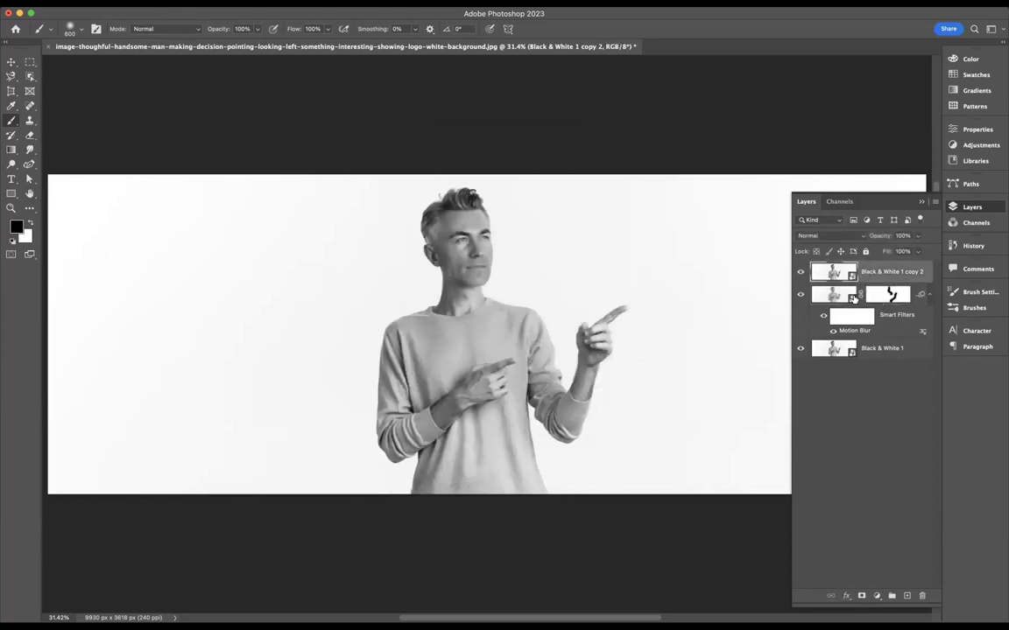
click(262, 3)
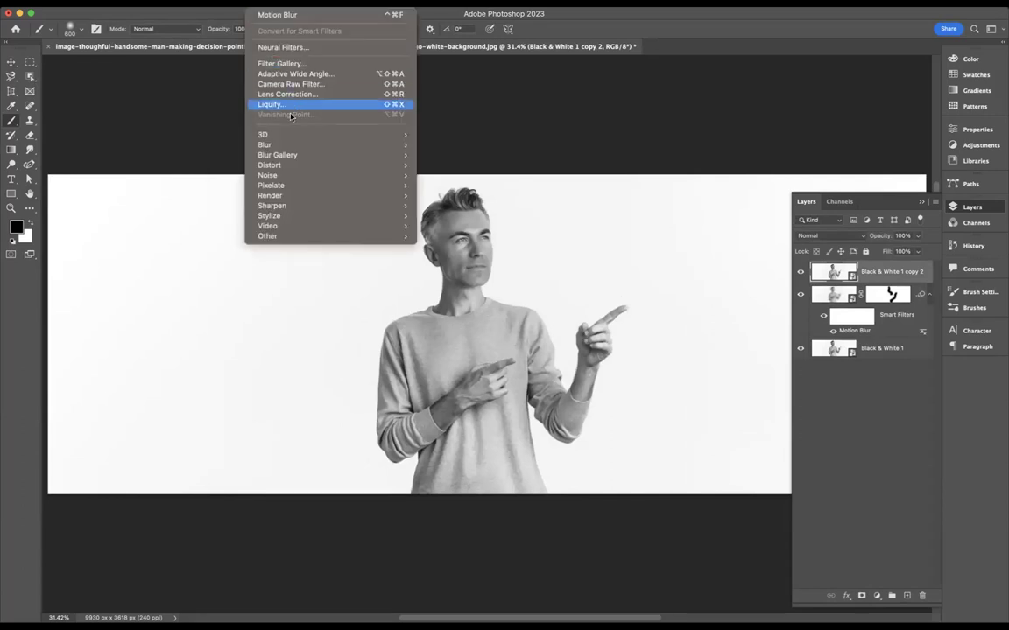
mouse_move(265, 144)
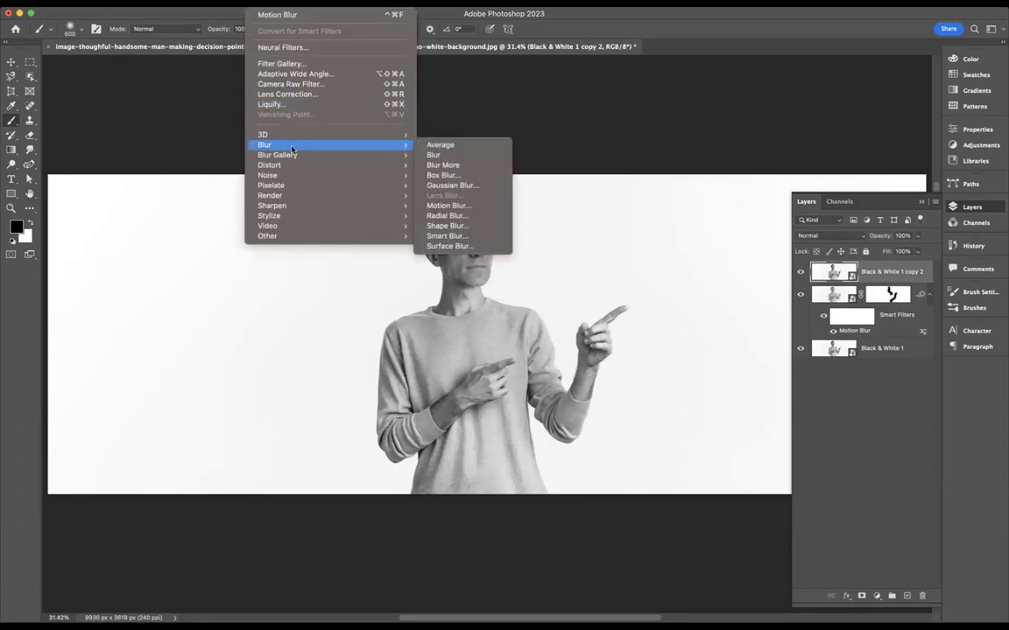
click(448, 205)
key(Tab)
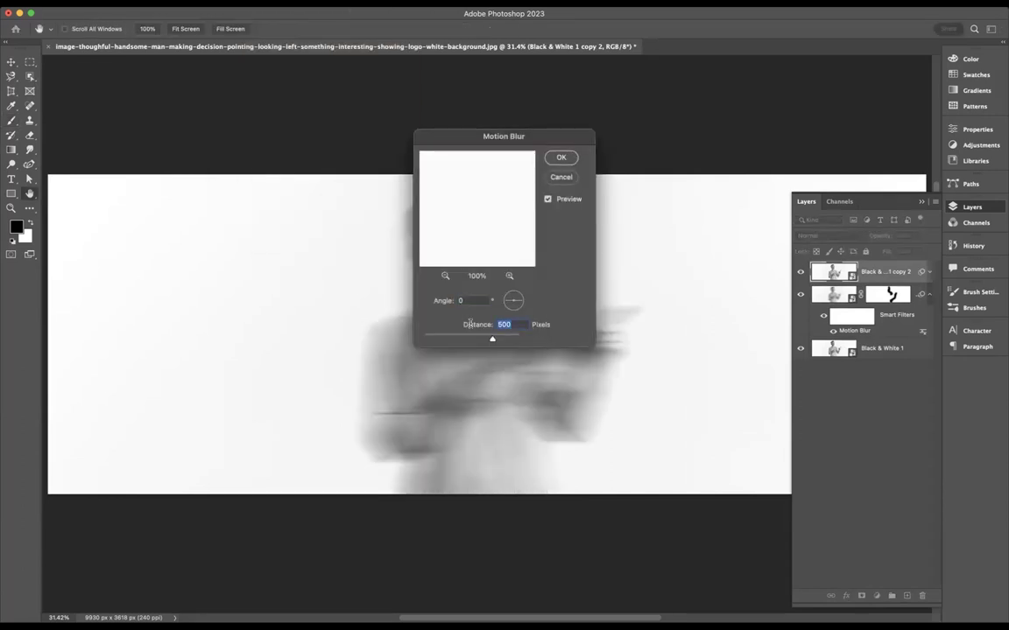
text(750)
key(Tab)
key(Tab)
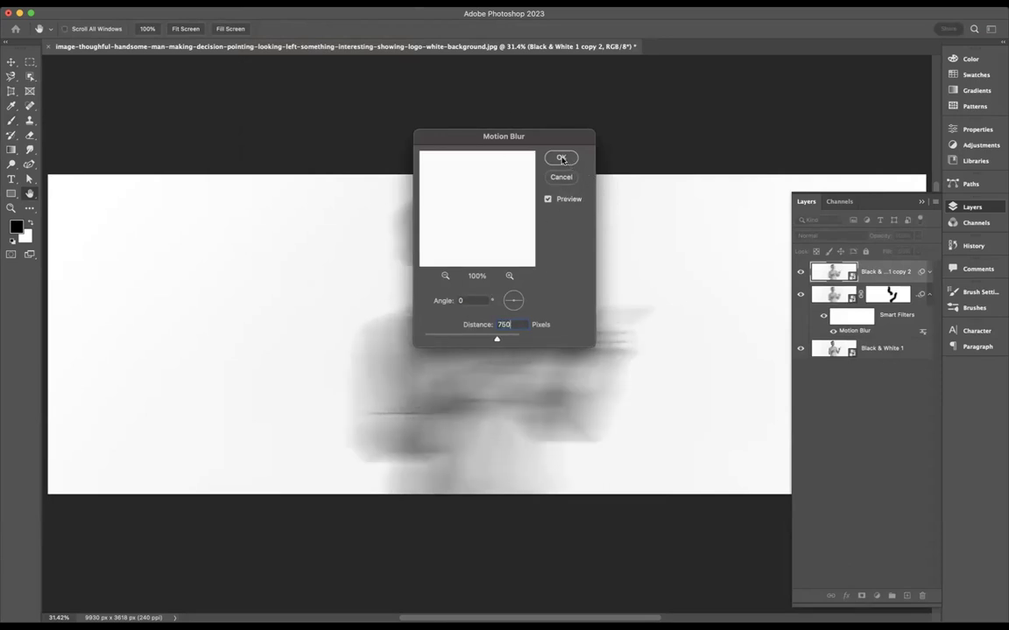
click(561, 159)
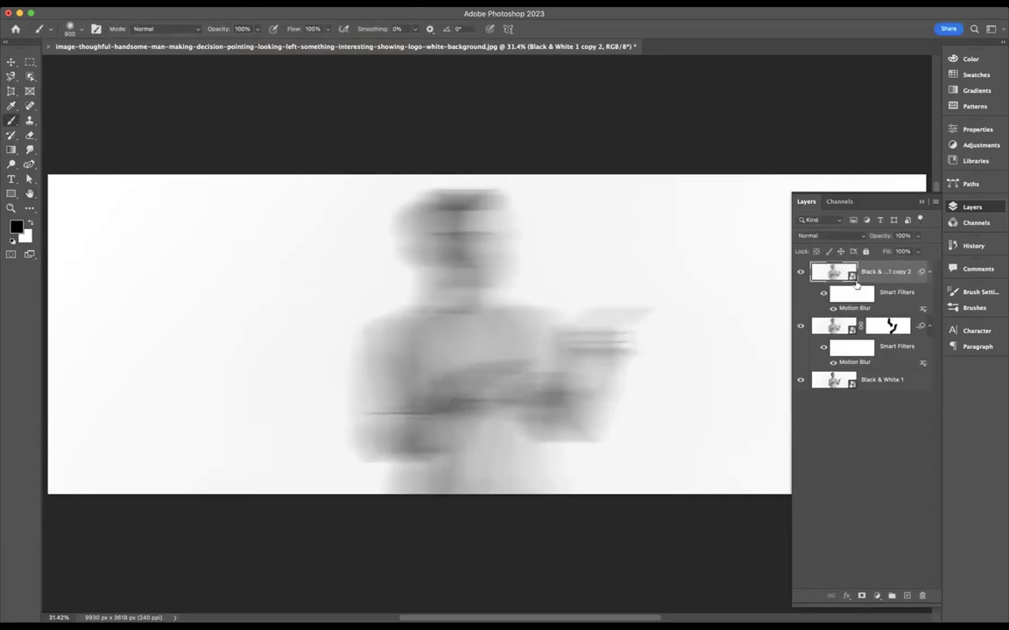
Mask Black & White 1 copy 2 and paint black over the face and pointing hand
click(861, 596)
mouse_move(422, 220)
mouse_down()
mouse_move(495, 219)
mouse_move(498, 198)
mouse_move(501, 291)
mouse_move(541, 307)
mouse_move(546, 324)
mouse_move(624, 313)
mouse_move(612, 411)
mouse_move(592, 438)
mouse_move(520, 462)
mouse_move(533, 506)
mouse_move(604, 407)
mouse_move(628, 326)
mouse_move(636, 364)
mouse_up()
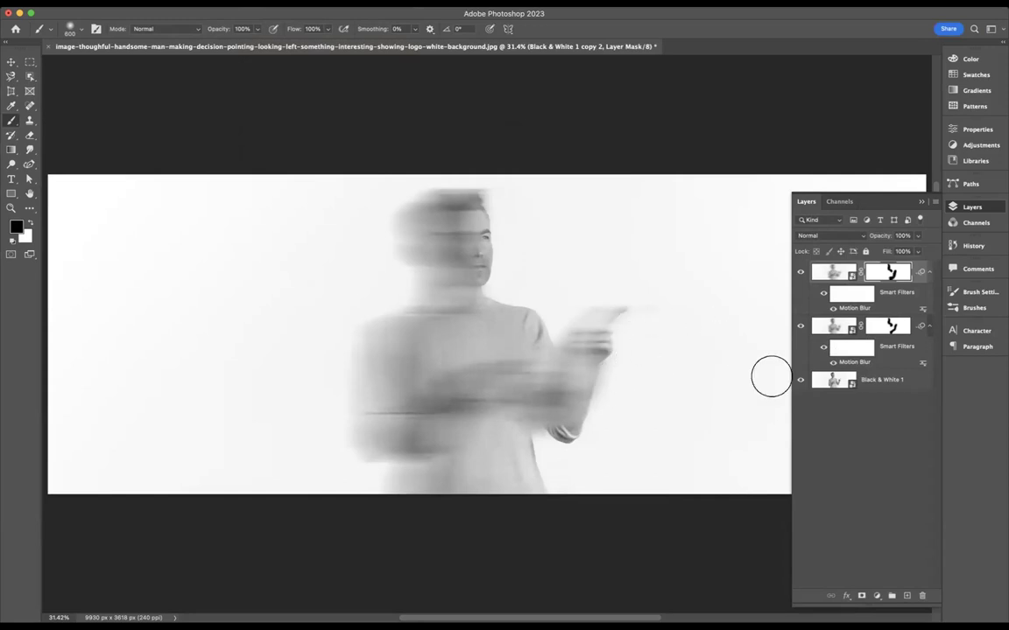
click(871, 380)
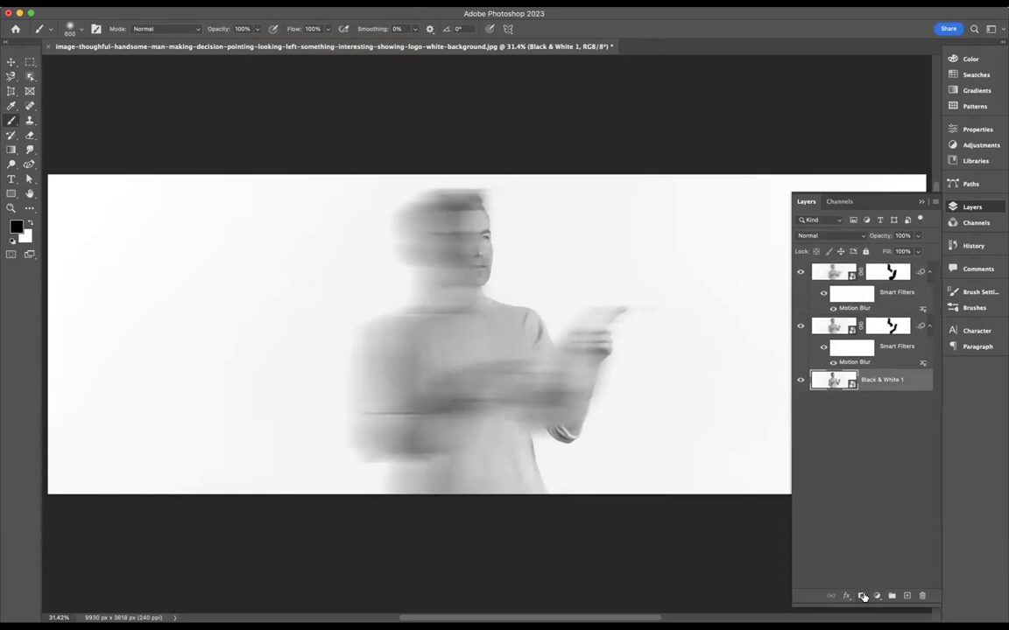
Mask Black & White 1 and brush along the figure's left side up toward the head
click(862, 596)
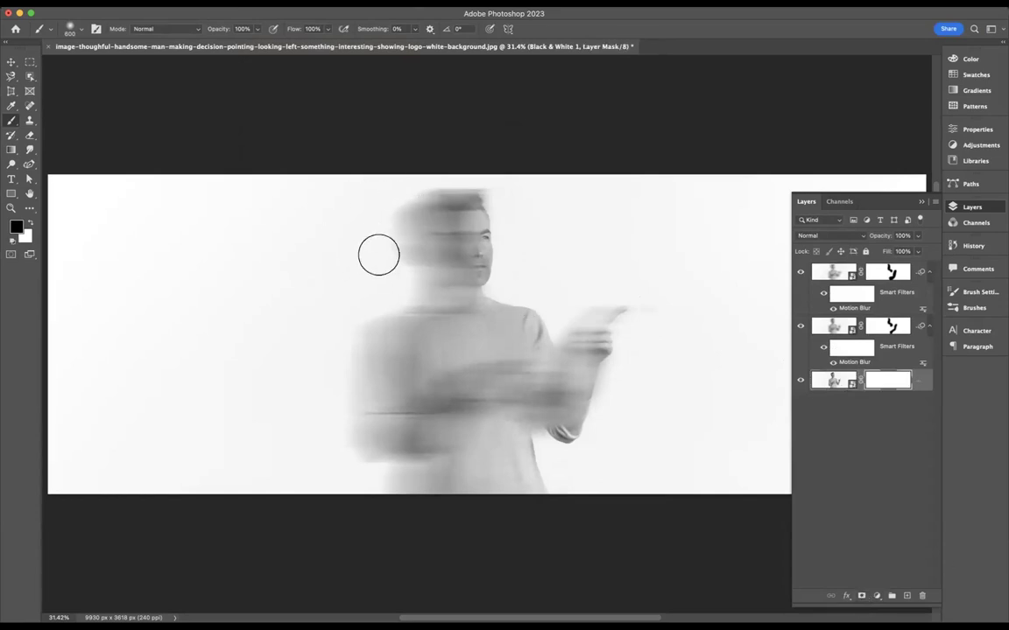
mouse_move(379, 254)
mouse_down()
mouse_move(389, 317)
mouse_move(362, 347)
mouse_move(383, 460)
mouse_move(407, 478)
mouse_move(359, 443)
mouse_move(377, 294)
mouse_up()
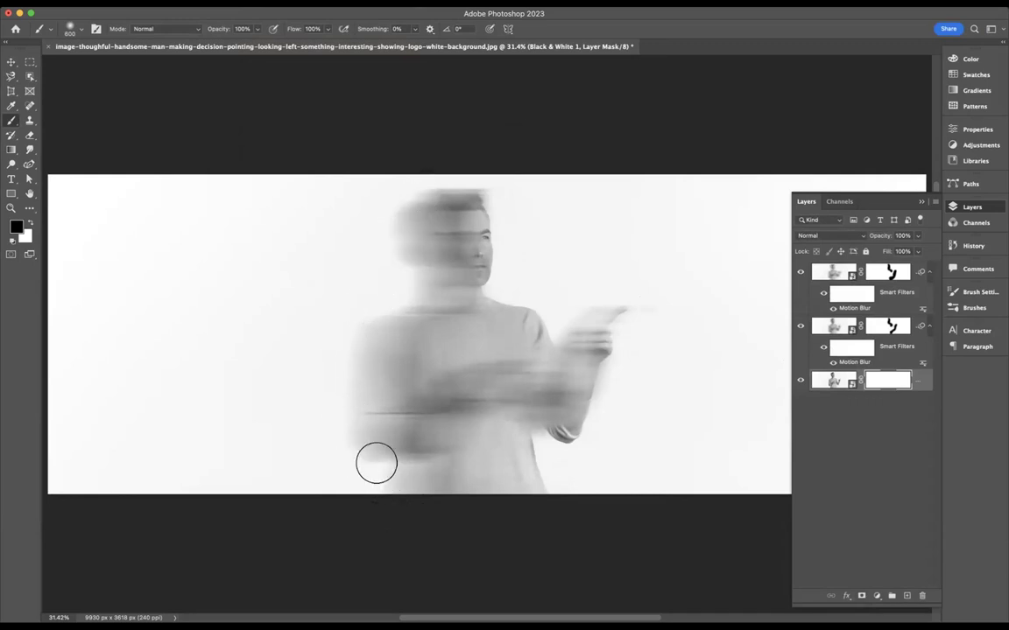
mouse_move(376, 464)
mouse_down()
mouse_move(424, 194)
mouse_move(365, 327)
mouse_move(357, 403)
mouse_up()
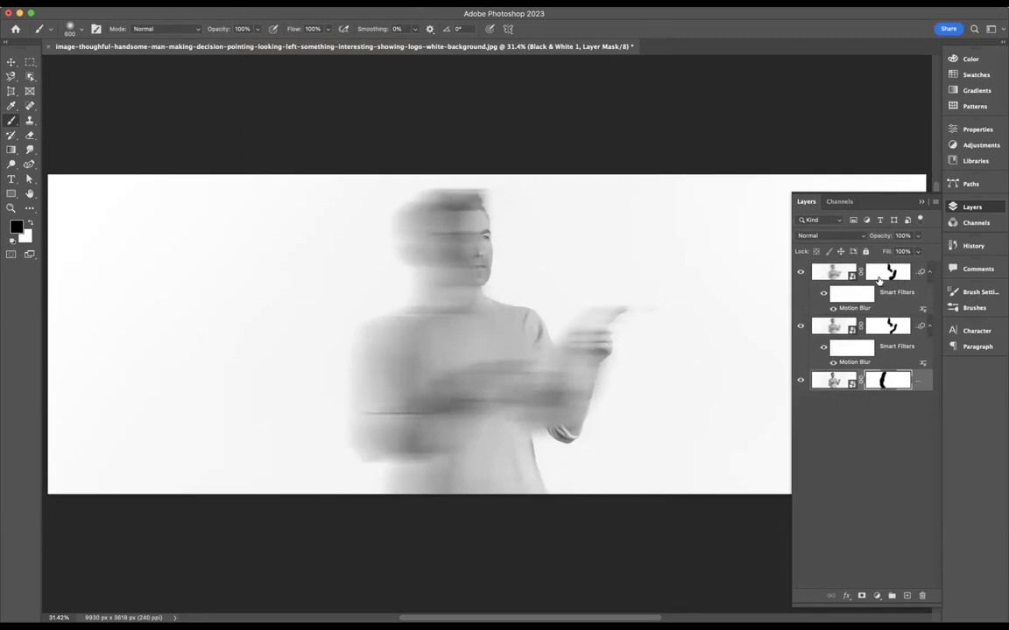
shift+click(878, 279)
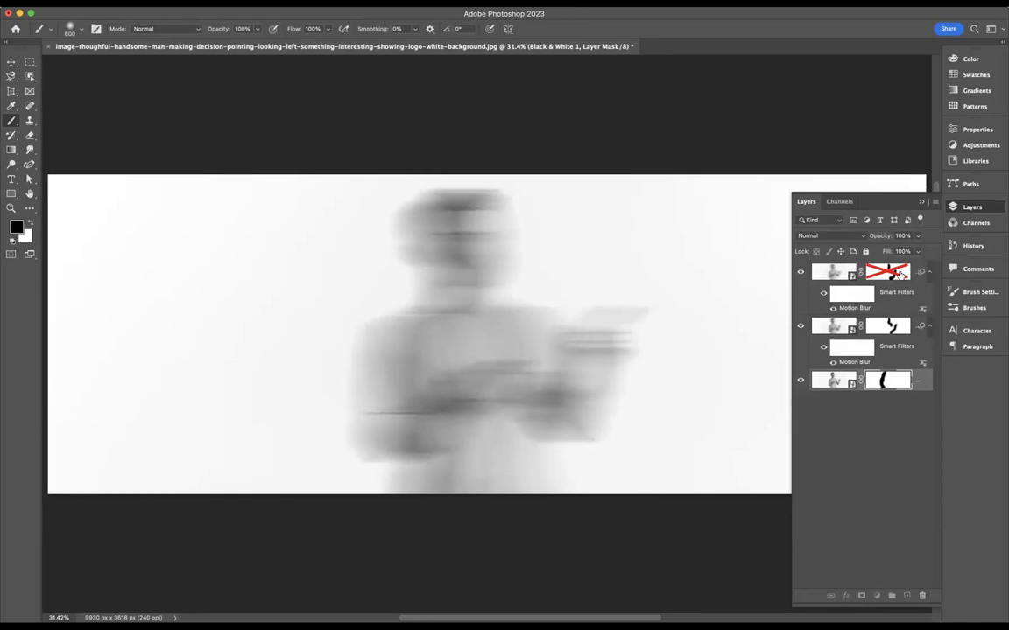
shift+click(902, 274)
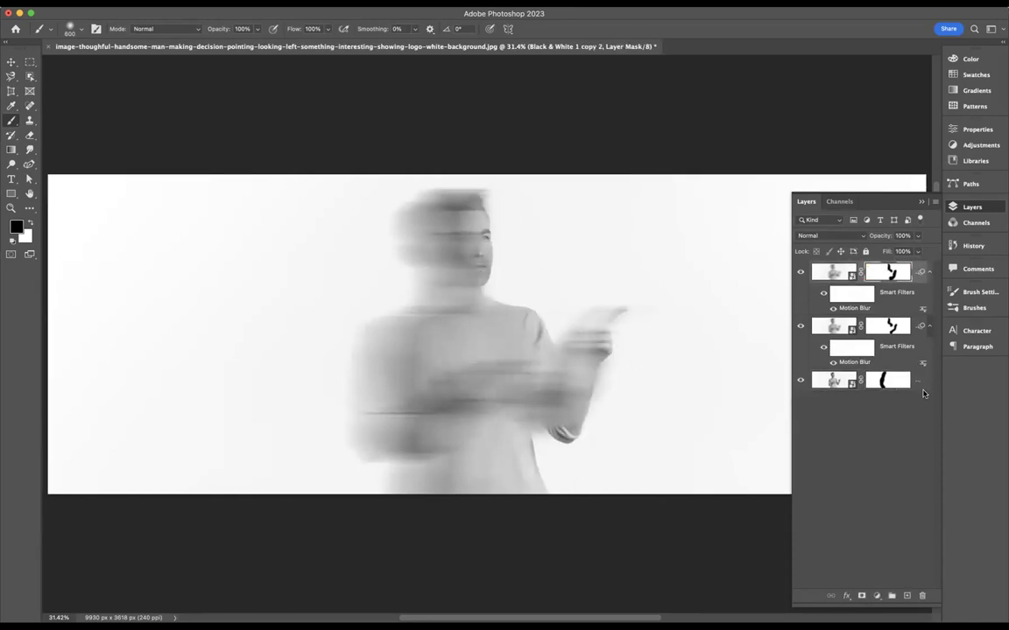
click(923, 393)
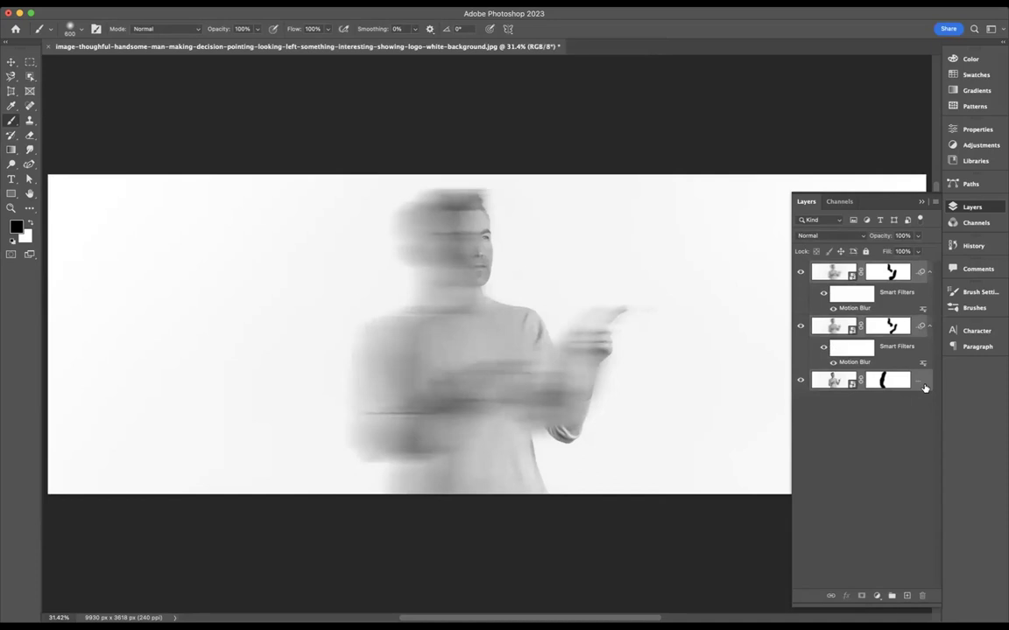
Group the three layers into Group 1 and keep a hidden Group 1 copy as backup
key(super+alt+a)
key(super+g)
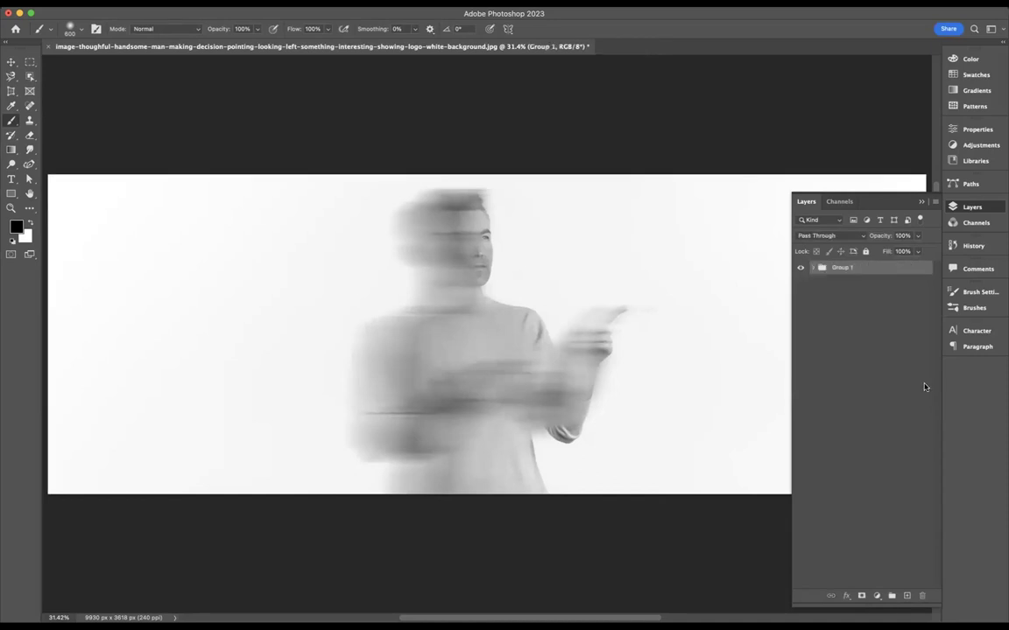
key(super+j)
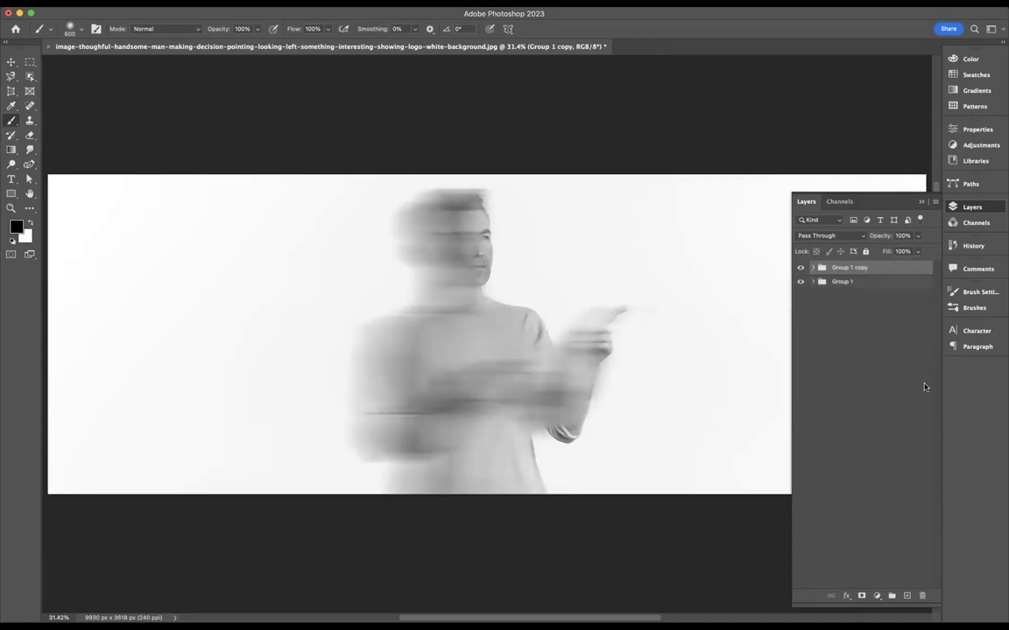
click(801, 268)
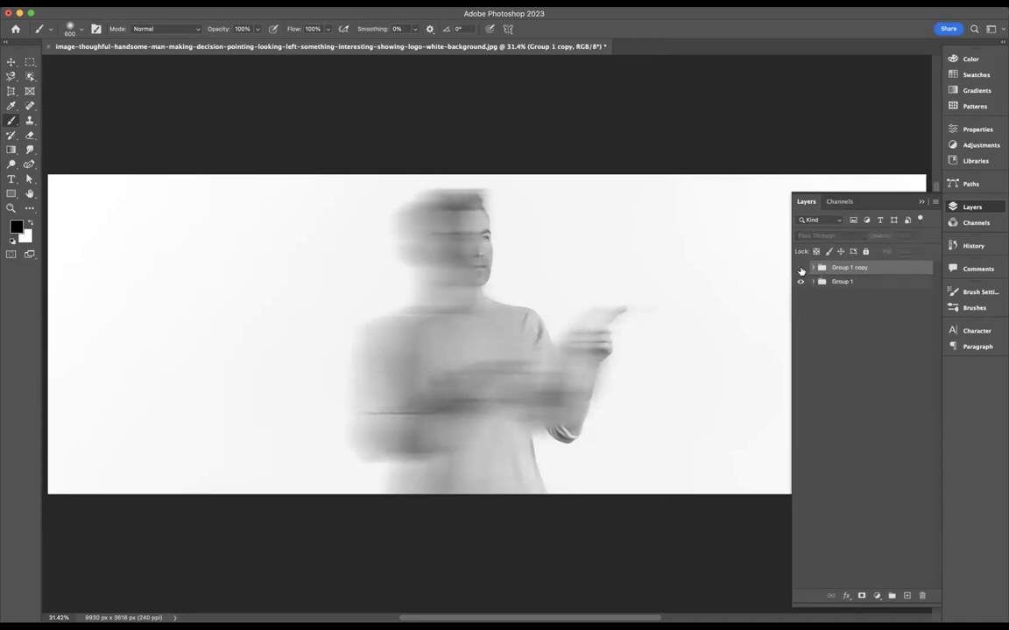
Merge Group 1 into a single layer with Cmd+E
click(895, 281)
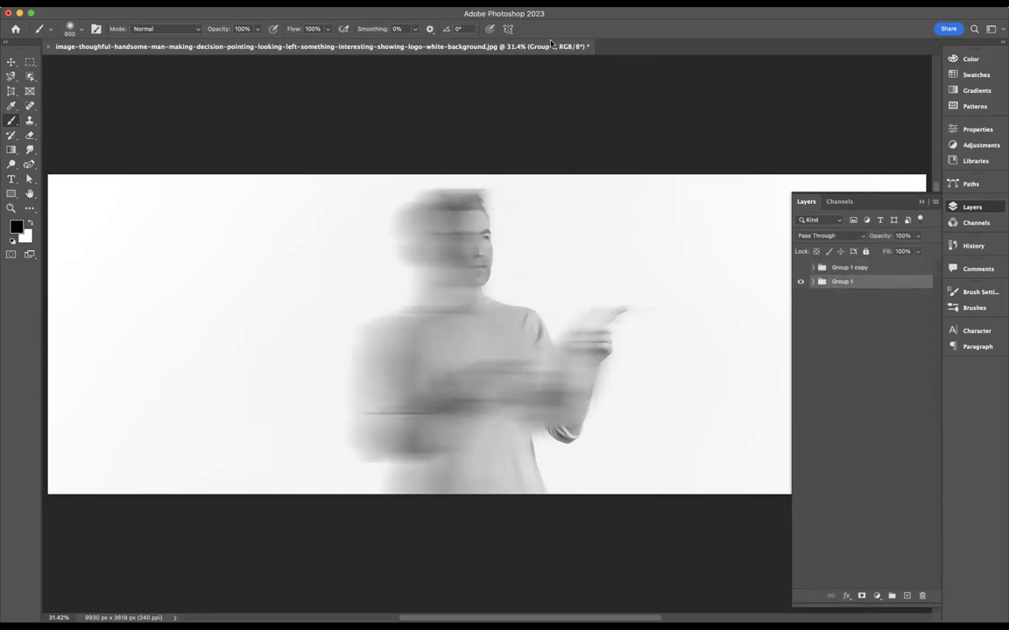
click(263, 3)
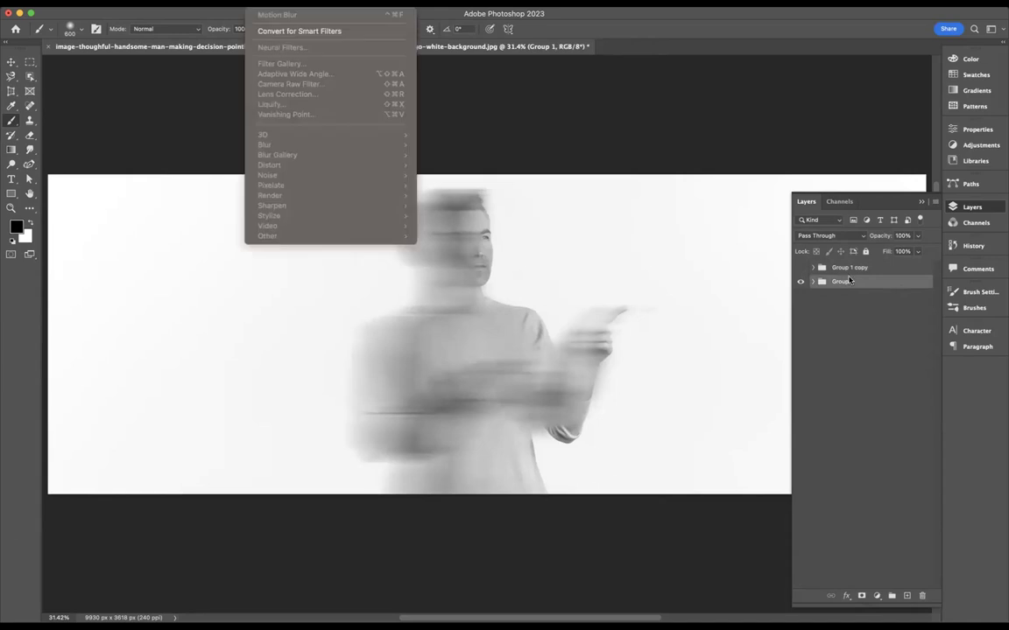
click(779, 261)
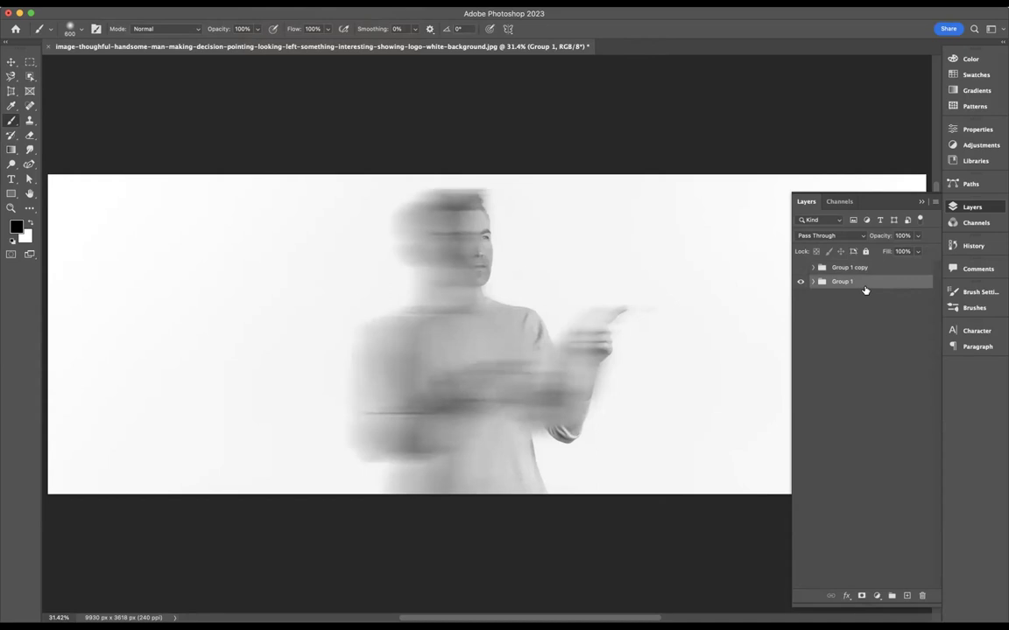
key(super+e)
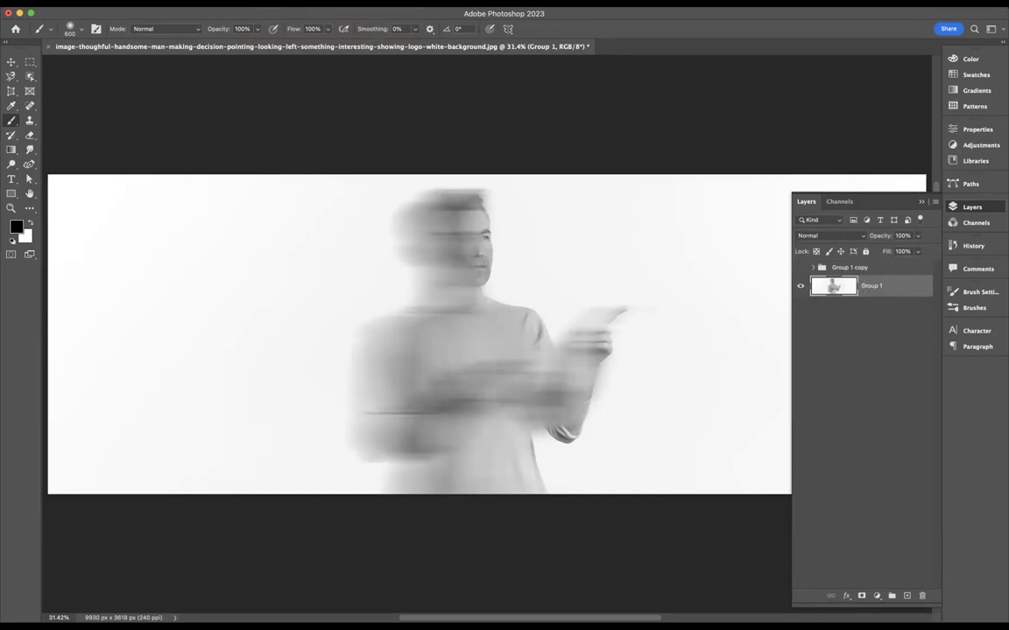
click(244, 1)
In the Filter Gallery, hide Grain and Halftone Pattern to review Graphic Pen alone
click(278, 62)
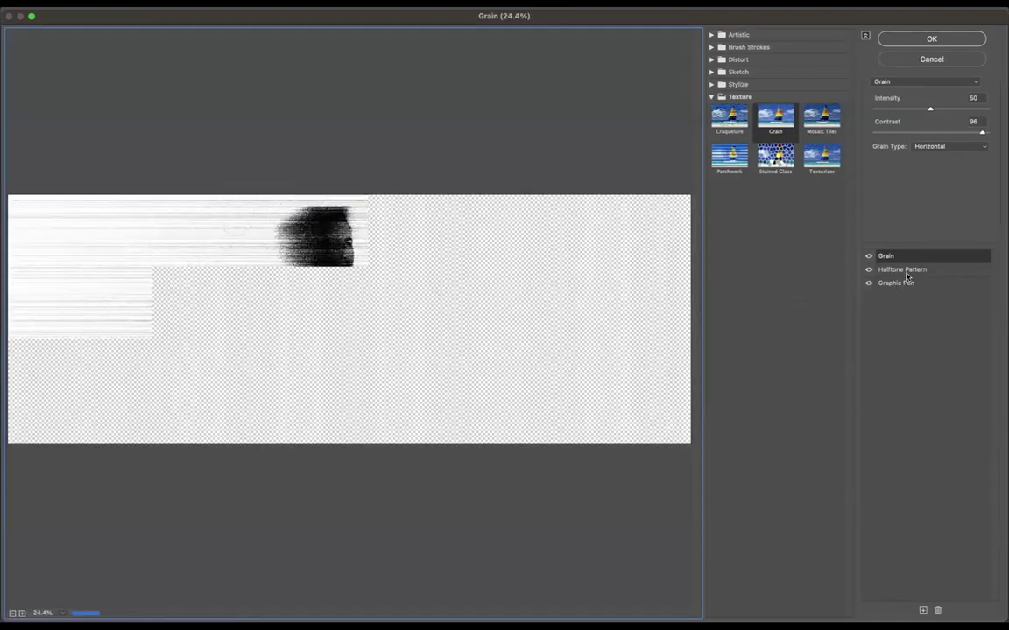
click(868, 256)
click(869, 270)
click(935, 284)
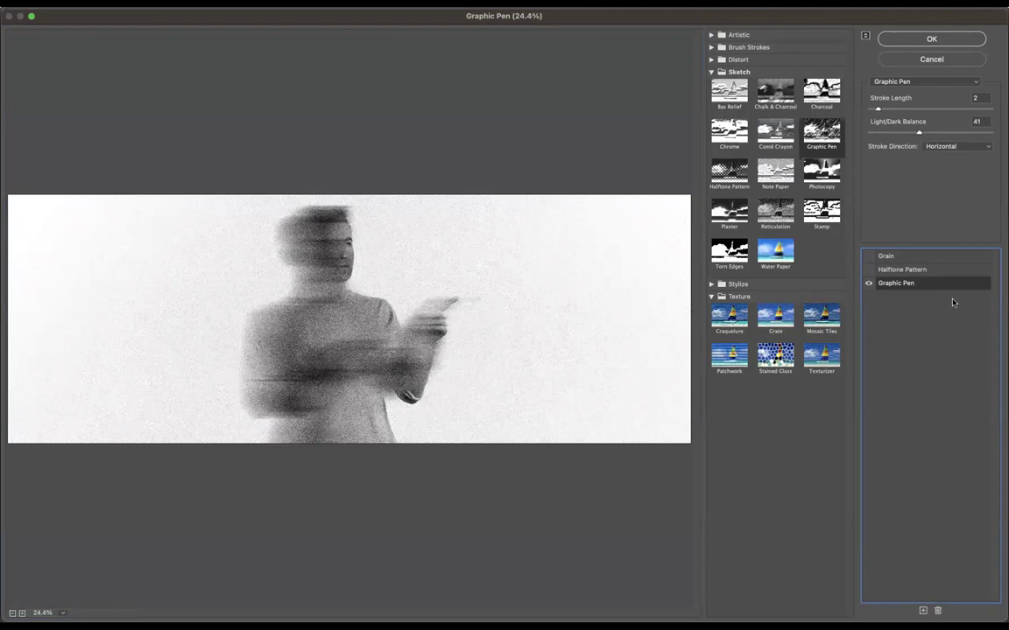
Re-enable Halftone Pattern (Size 1, Contrast 0, Line) and Grain over Graphic Pen
click(870, 270)
click(902, 269)
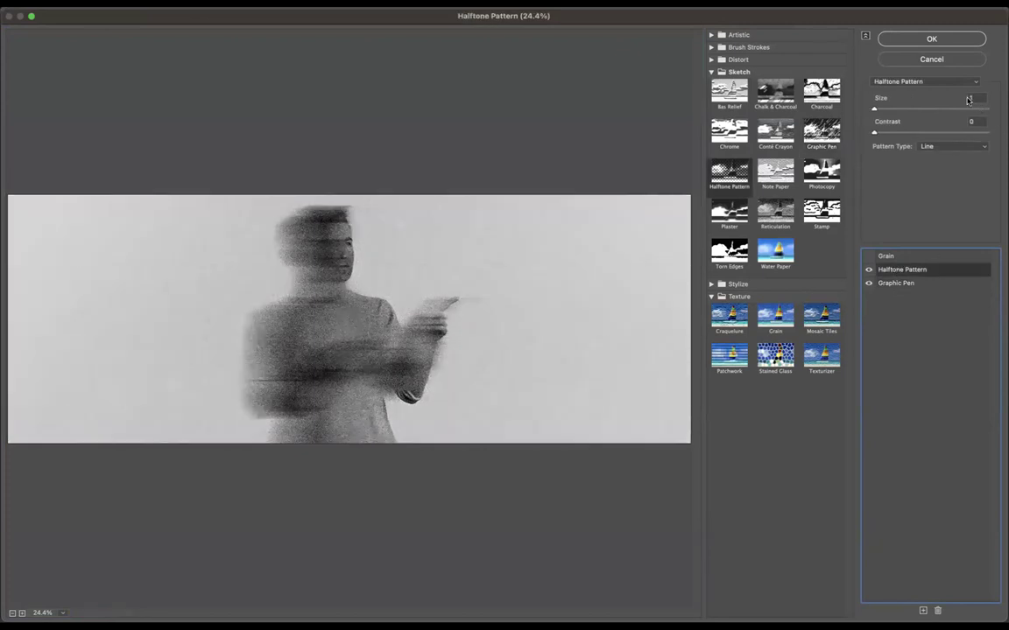
click(936, 147)
click(884, 257)
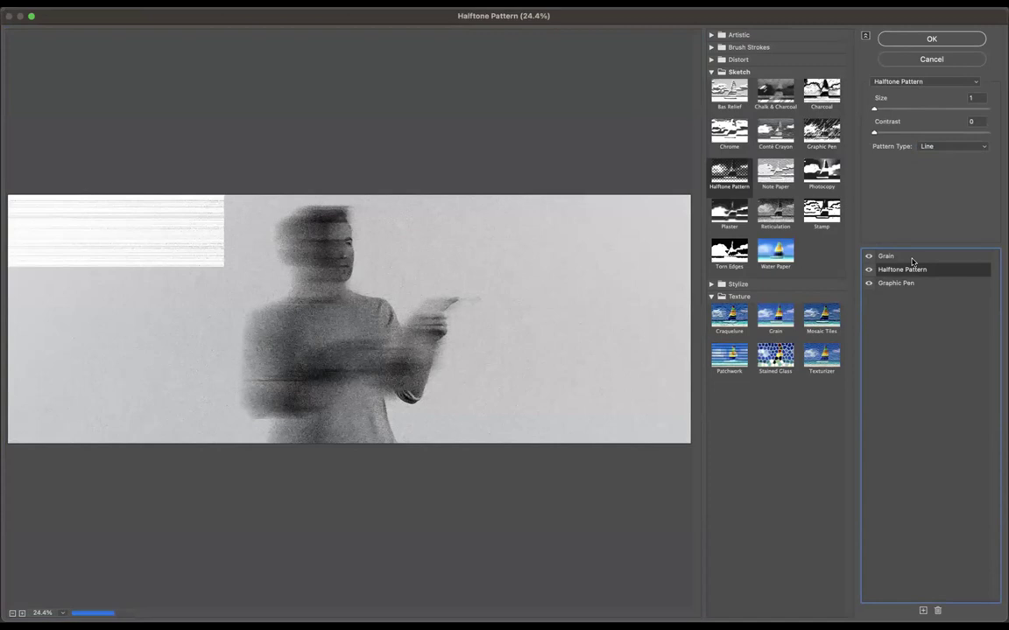